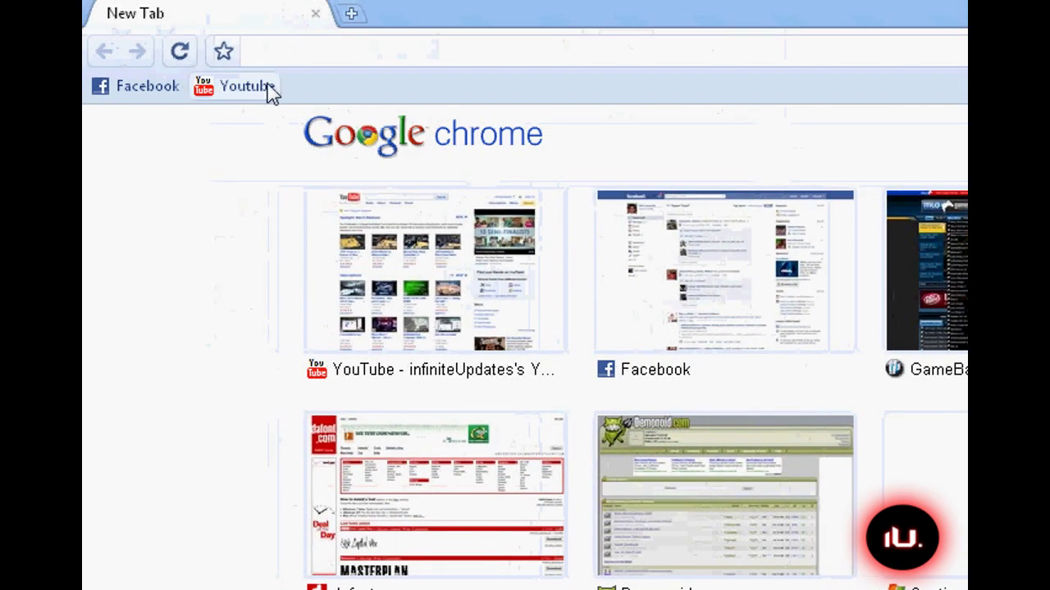
Step: Focus the address bar on Chrome's New Tab page to enter a web address
click(296, 53)
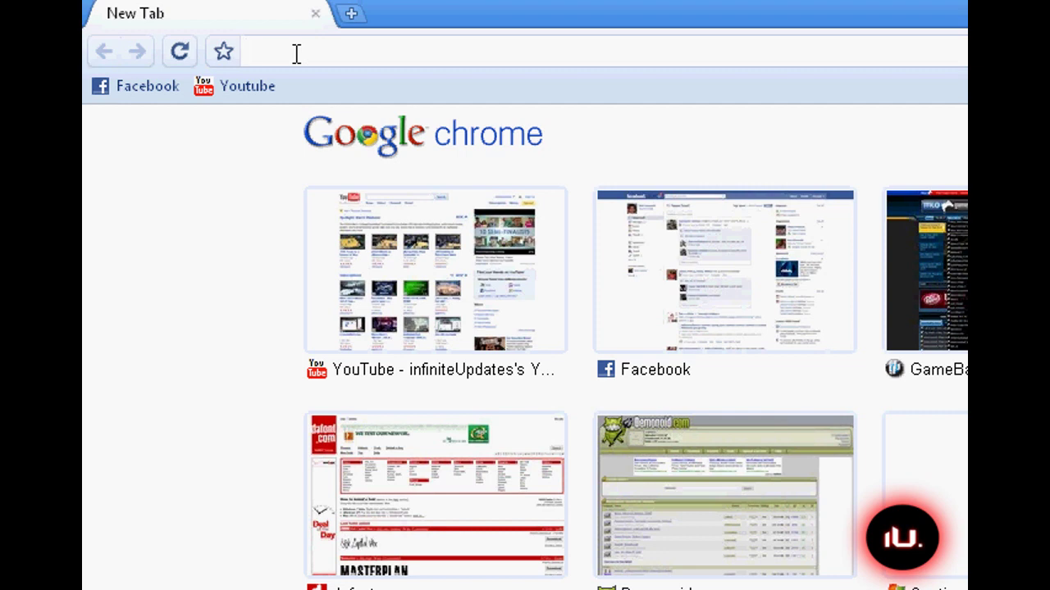
text(de)
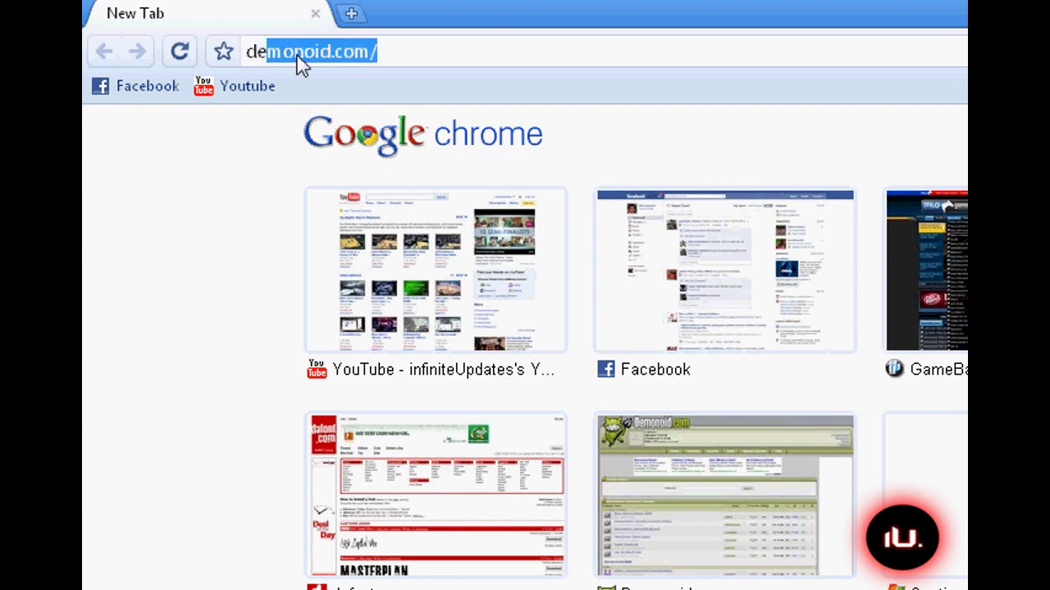
text(vi)
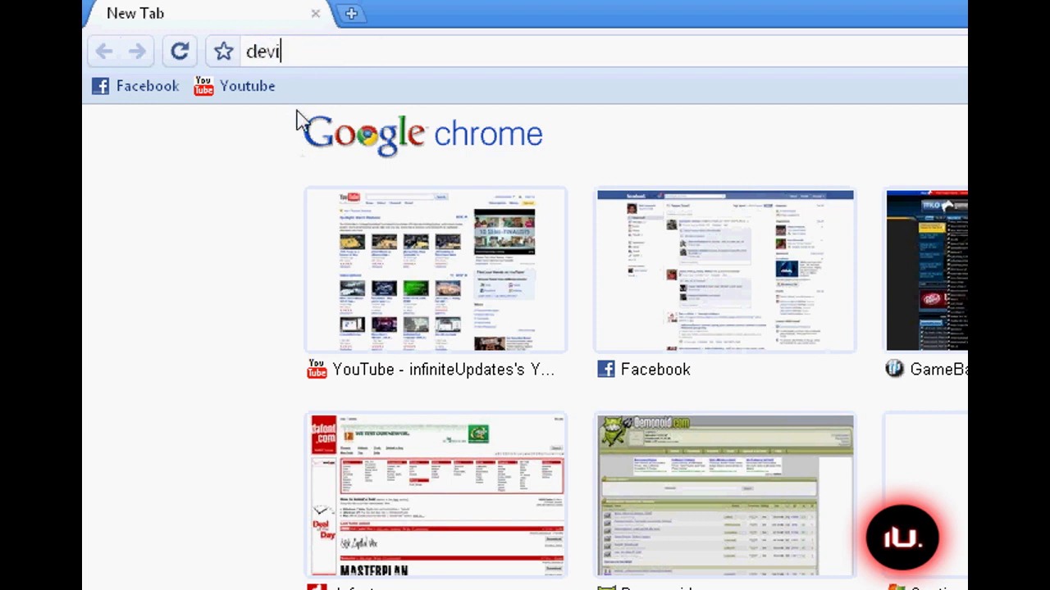
key(Down)
key(Return)
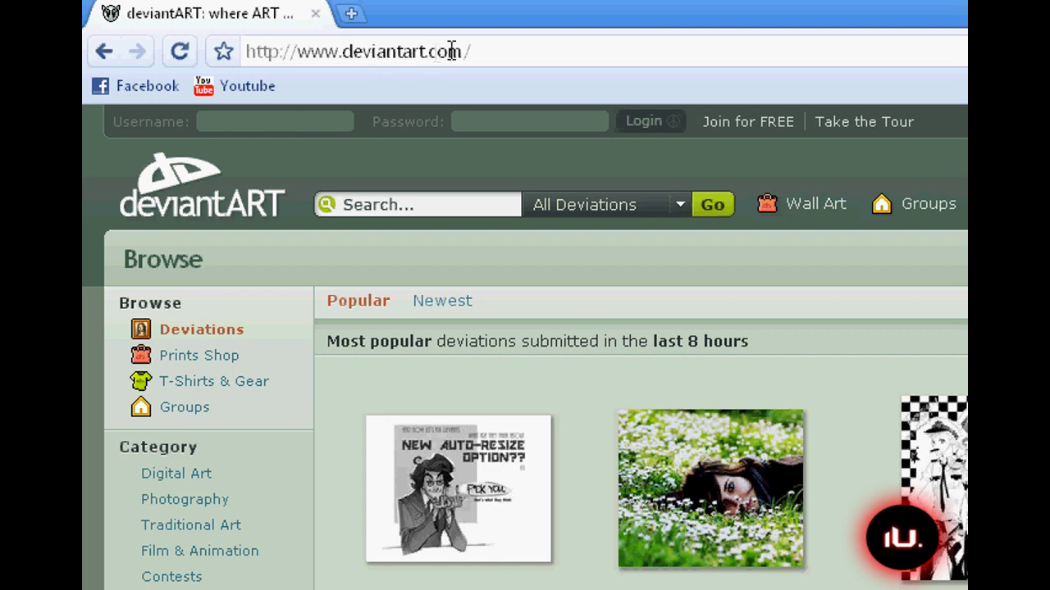
click(432, 203)
Step: Search deviantART for 'photoshop brushes' and open the Flames Fire Photoshop Brushes result
text(pho)
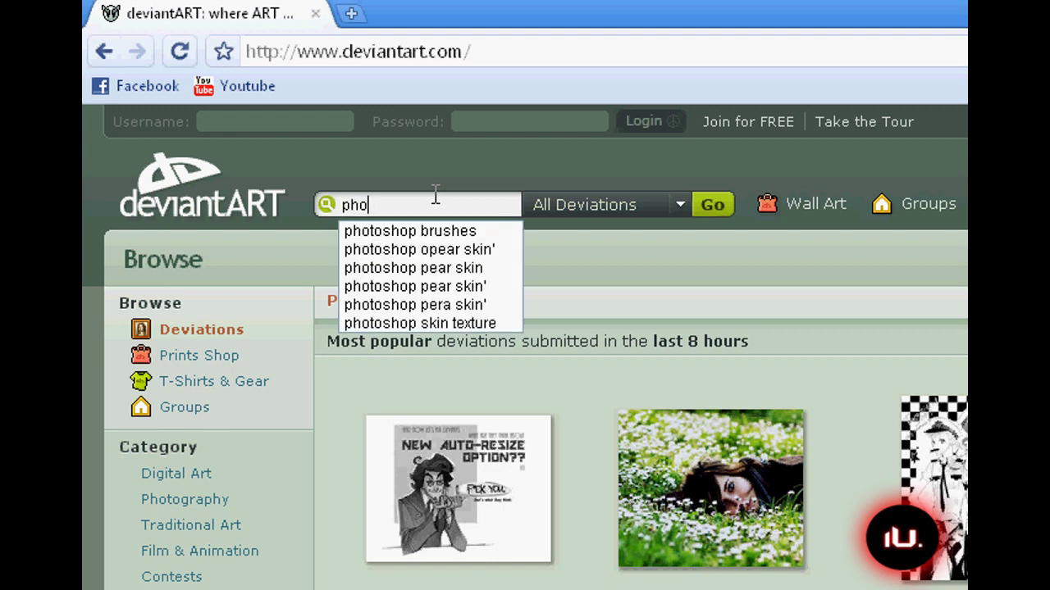
key(Down)
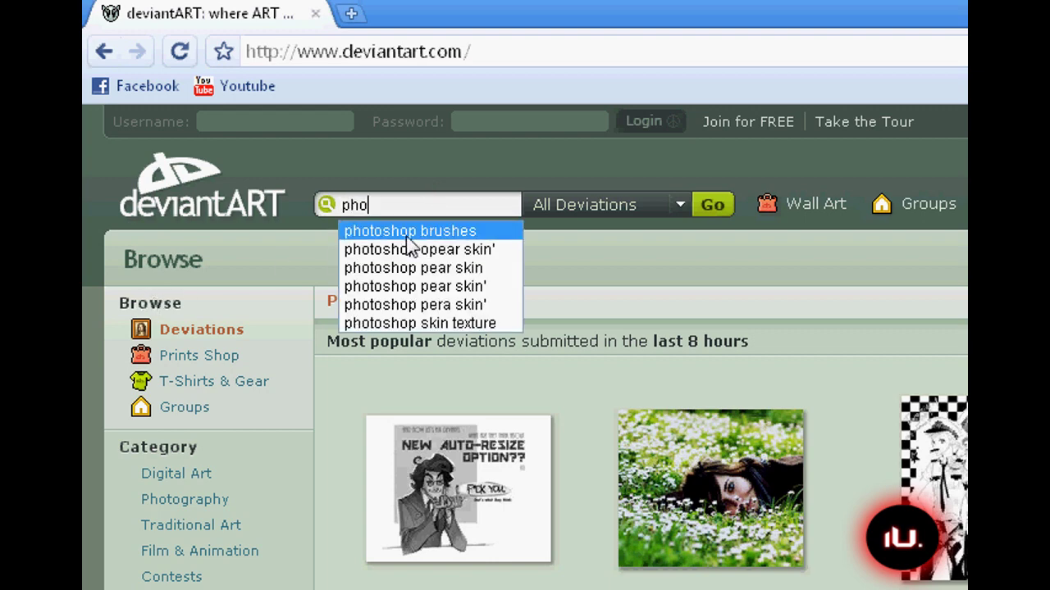
key(Return)
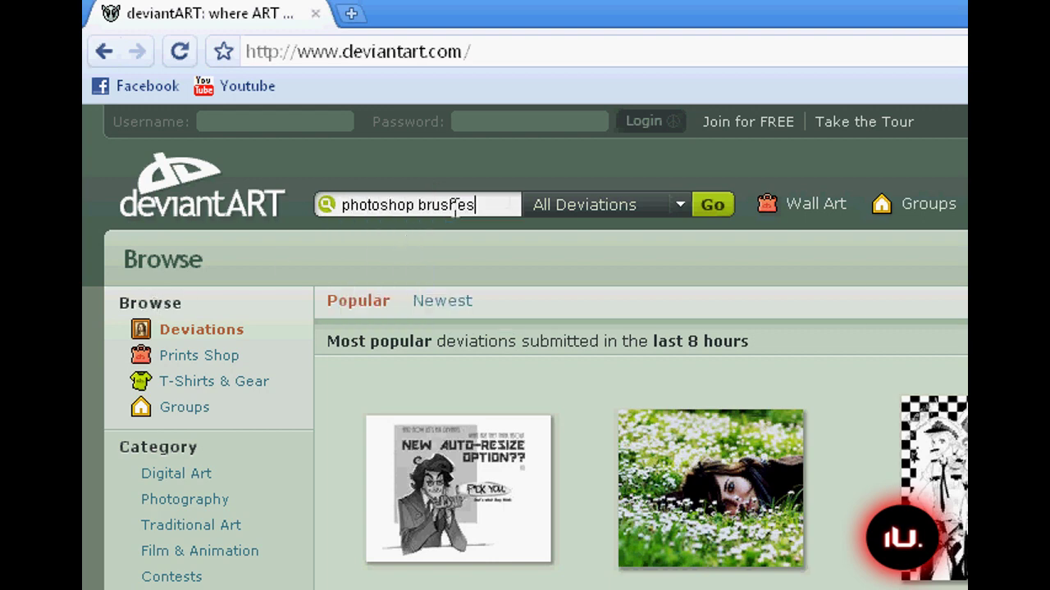
click(712, 206)
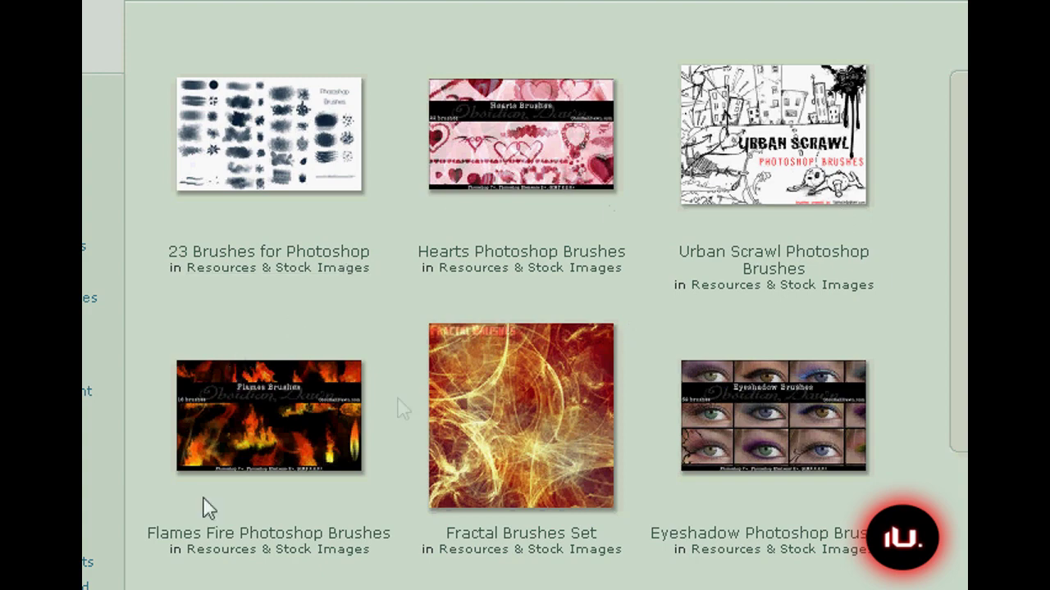
click(239, 399)
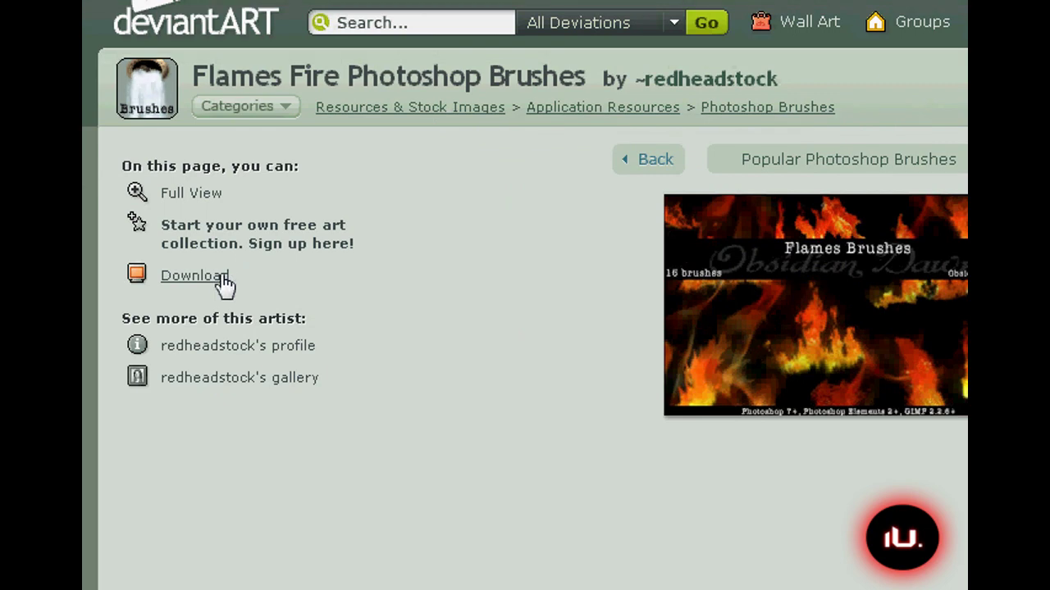
Step: Browse the Hearts brushes page, then open the 23 Brushes for Photoshop page
click(633, 159)
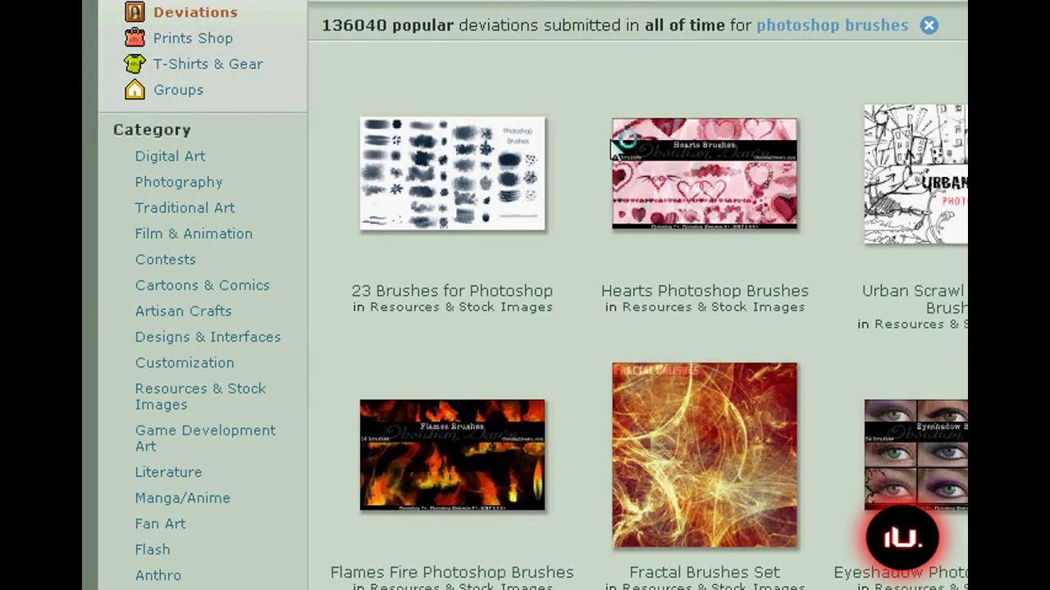
click(686, 209)
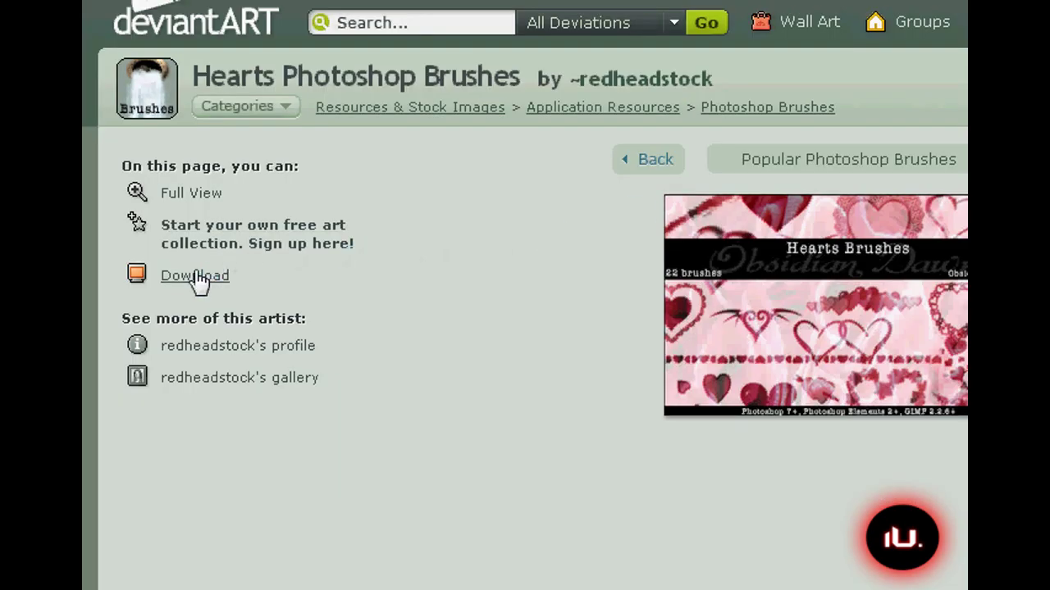
click(648, 159)
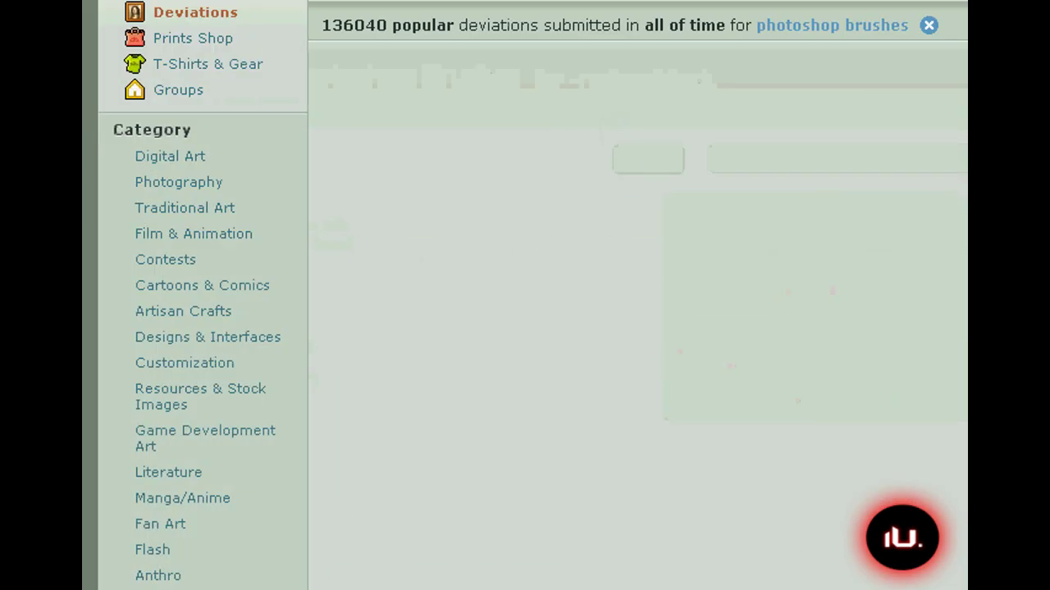
click(488, 187)
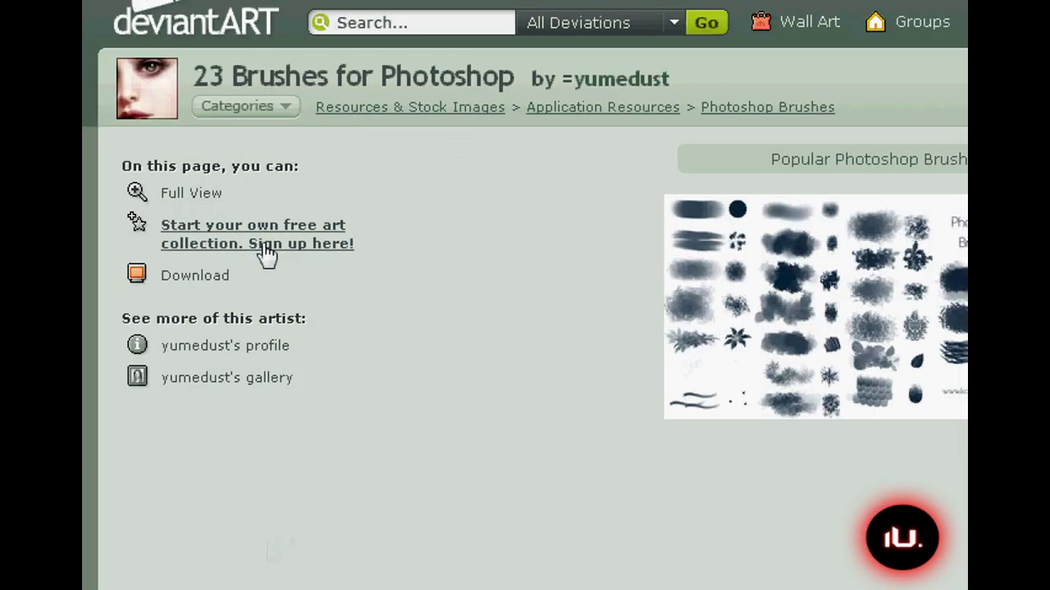
Step: Download the 23 Brushes for Photoshop set, dismissing the unassociated-file warning
click(212, 282)
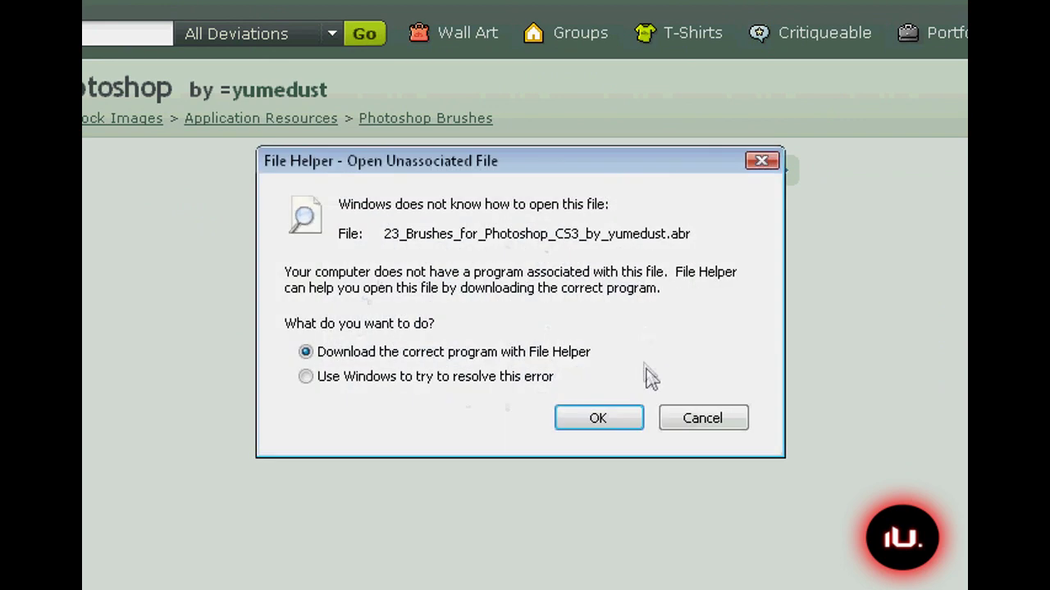
click(687, 419)
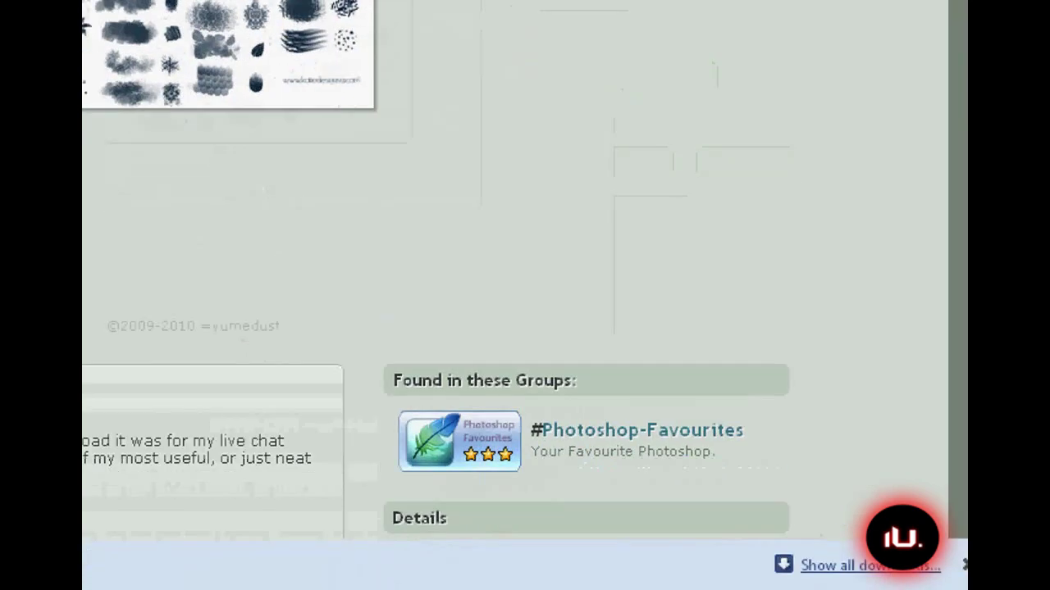
click(858, 555)
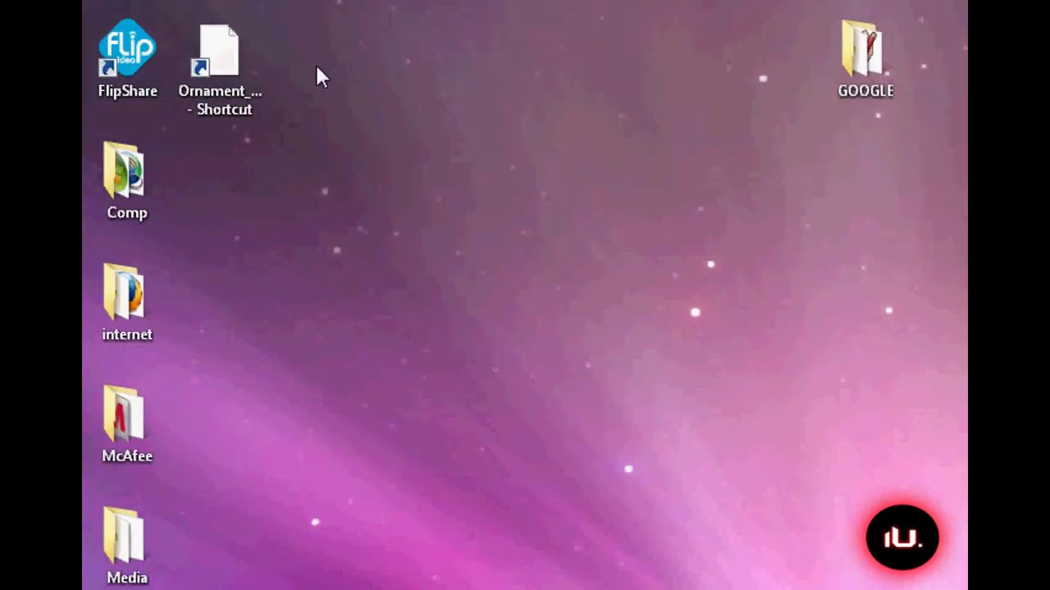
Step: Select the Ornament_Brushes_1_by_MagicalViper.abr shortcut on the desktop
click(222, 85)
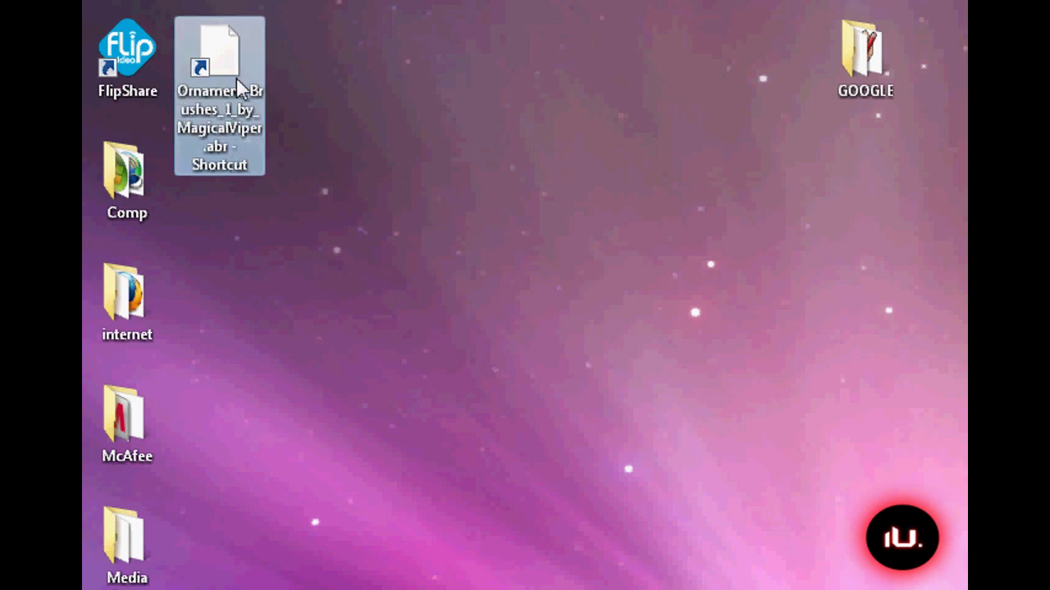
Step: Open the Ornament brush shortcut's context menu, then dismiss it without choosing anything
right_click(239, 85)
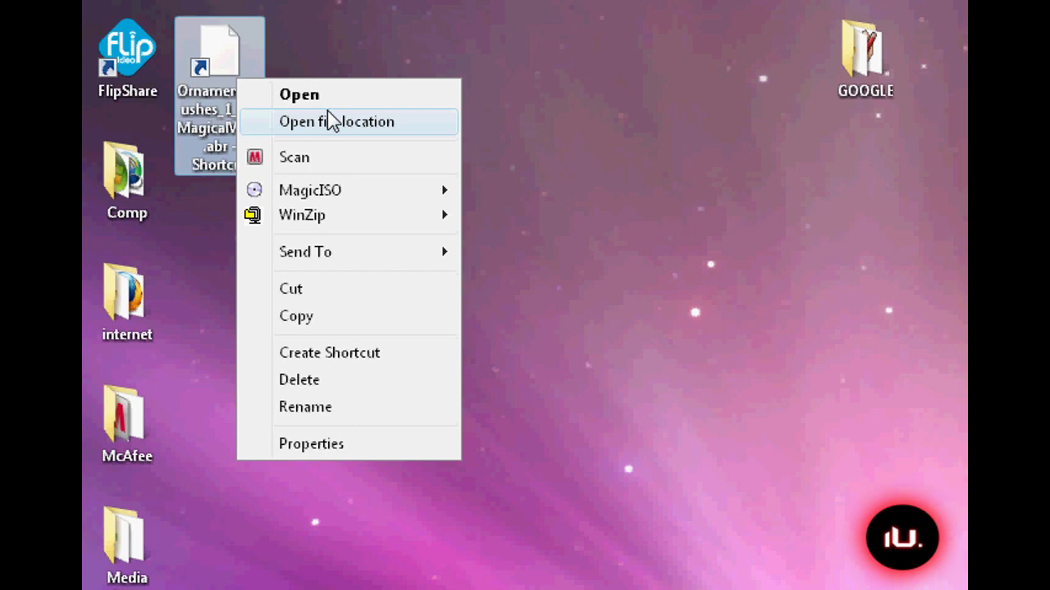
click(406, 32)
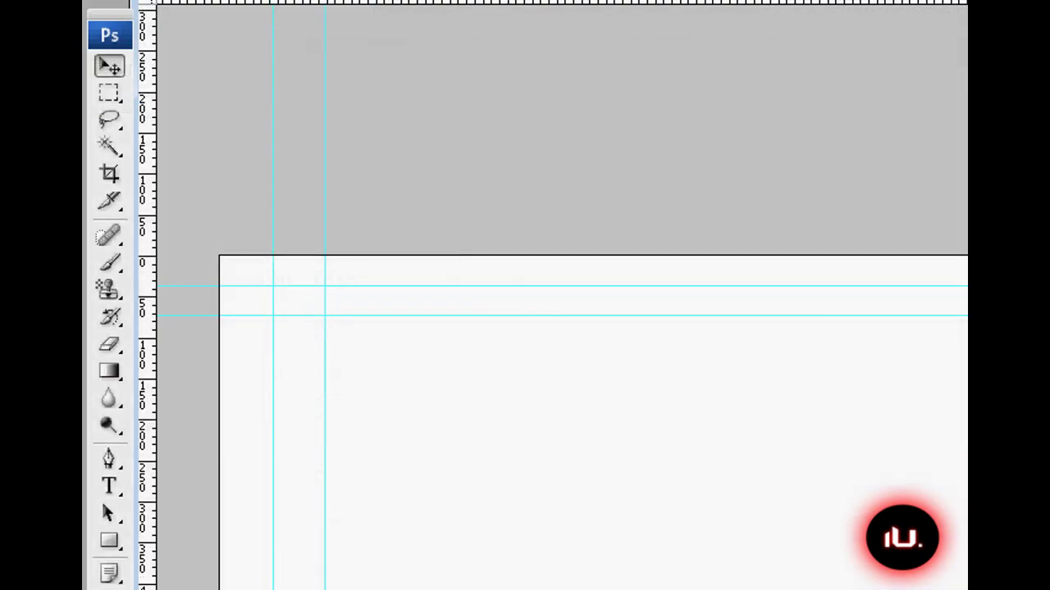
Step: With the Brush tool active, choose Load Brushes… from the brush preset picker's menu
key(b)
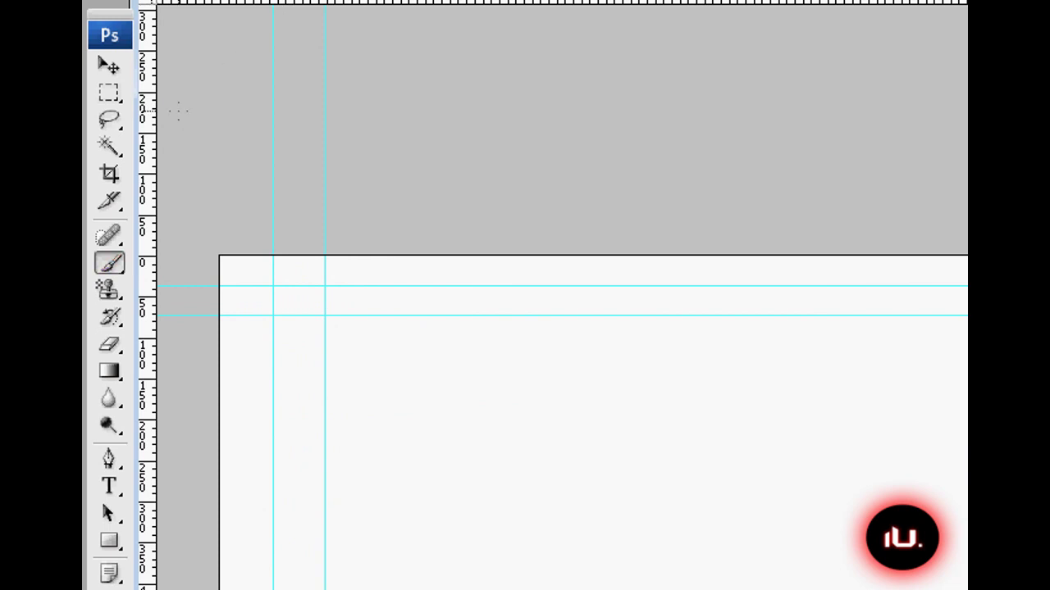
click(109, 66)
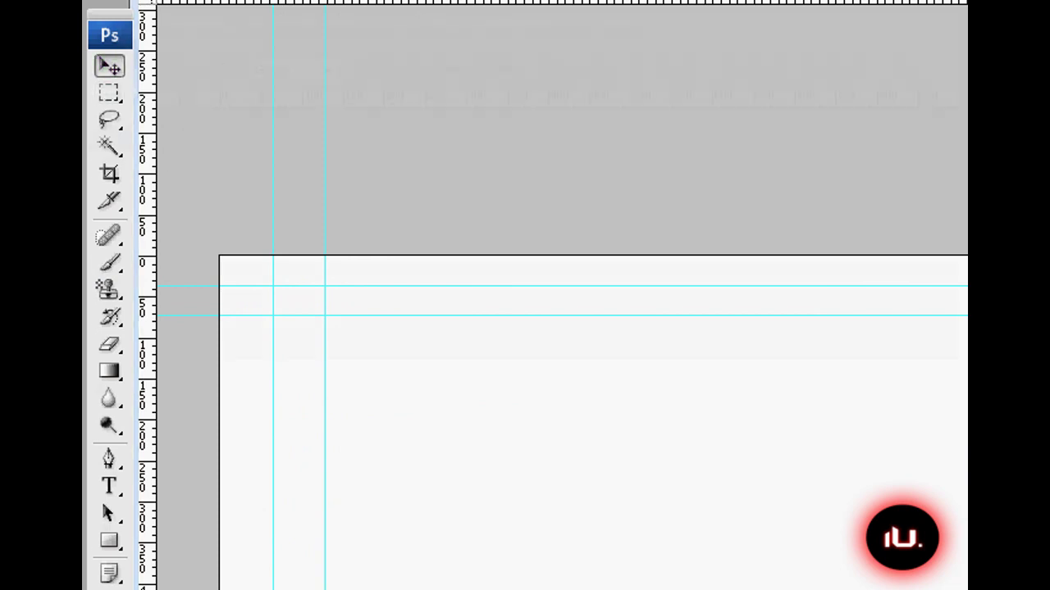
key(b)
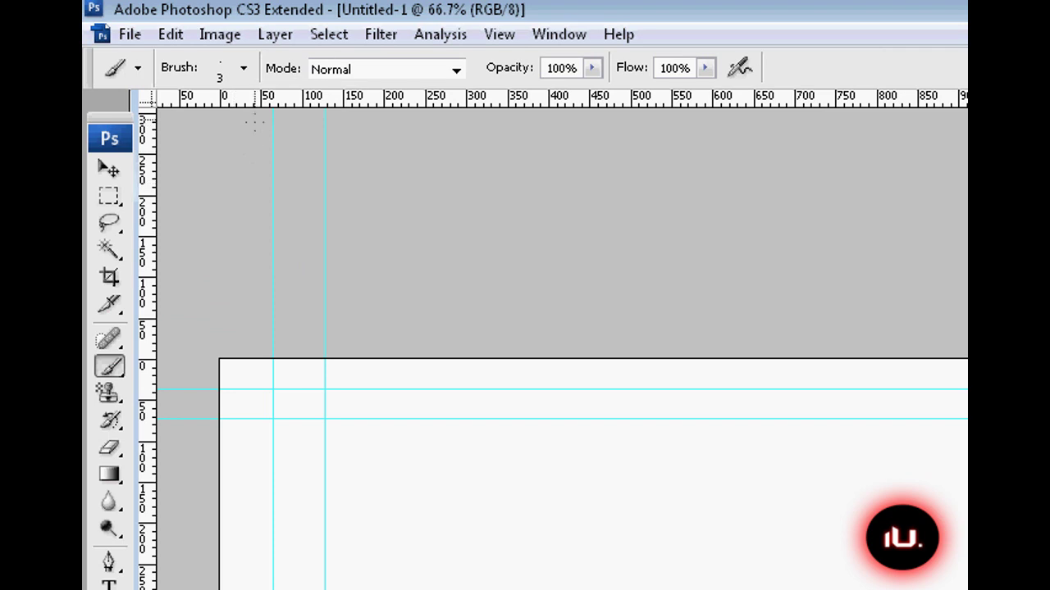
click(243, 68)
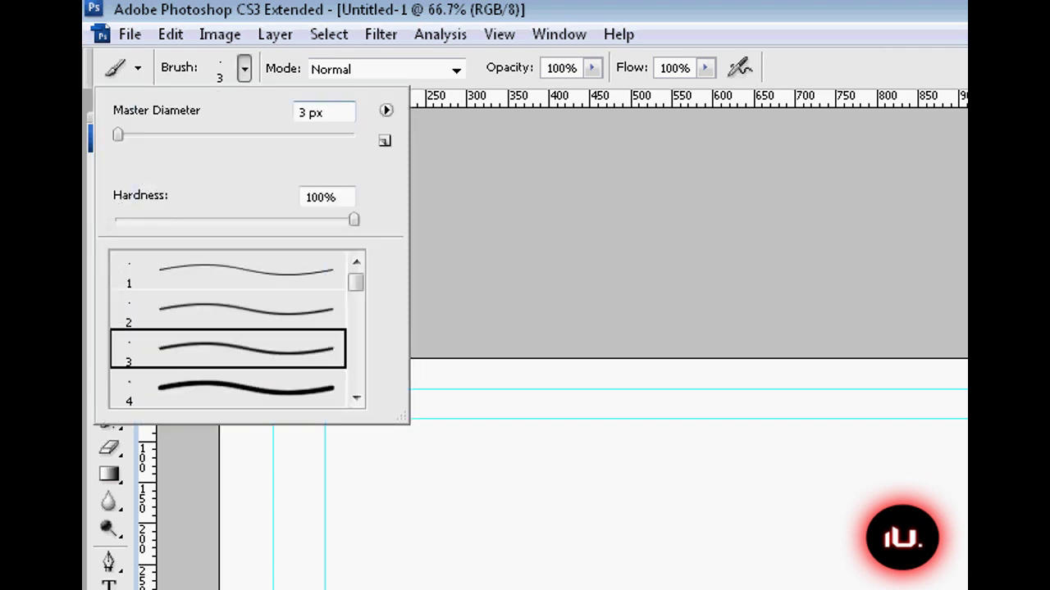
click(386, 110)
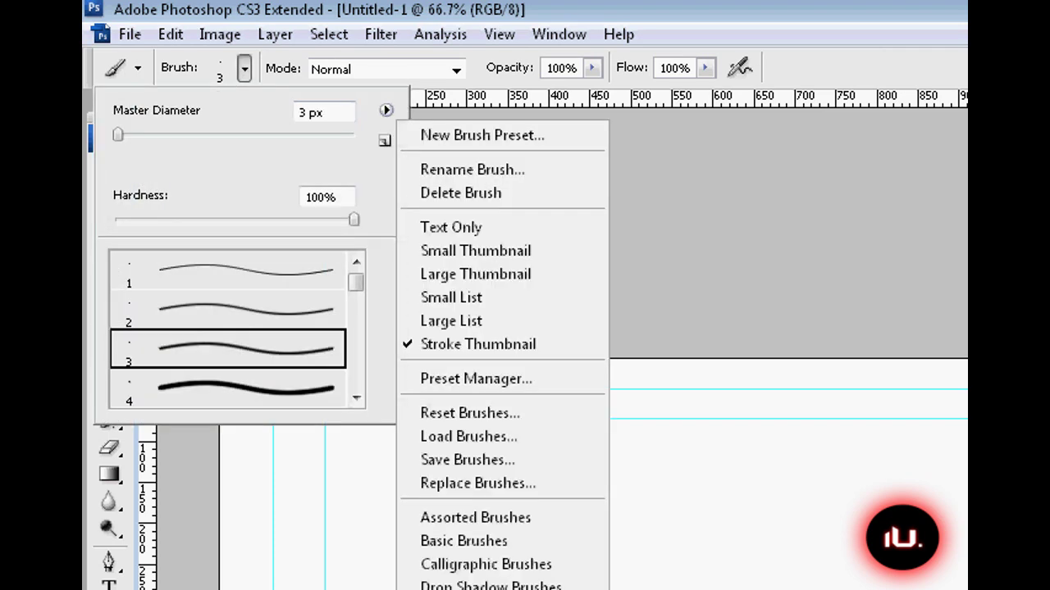
click(469, 437)
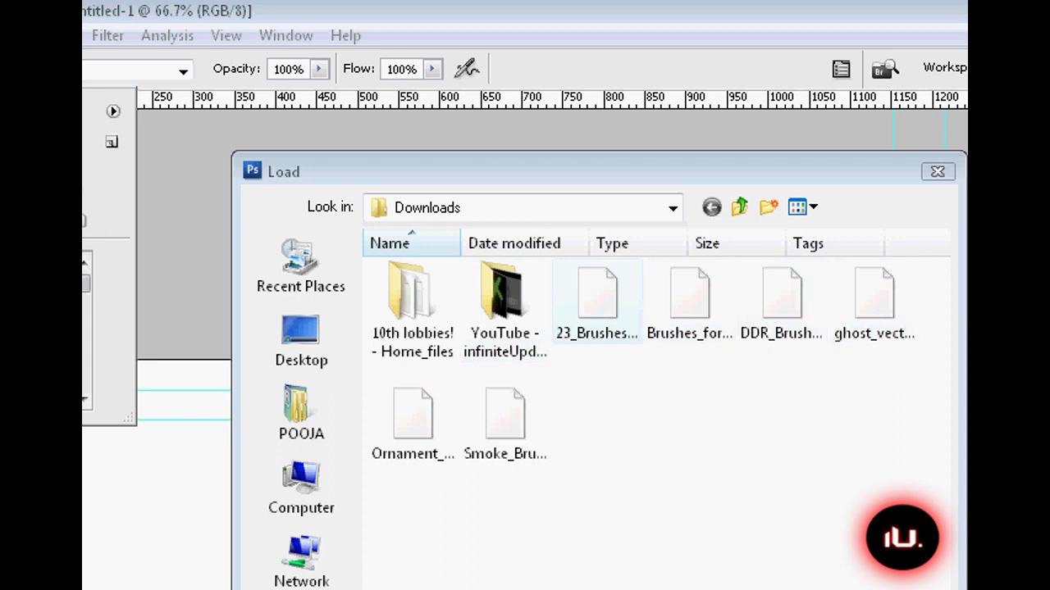
Step: Load 23_Brushes_for_Photoshop_CS3_by_yumedust.abr from the Downloads folder
click(597, 304)
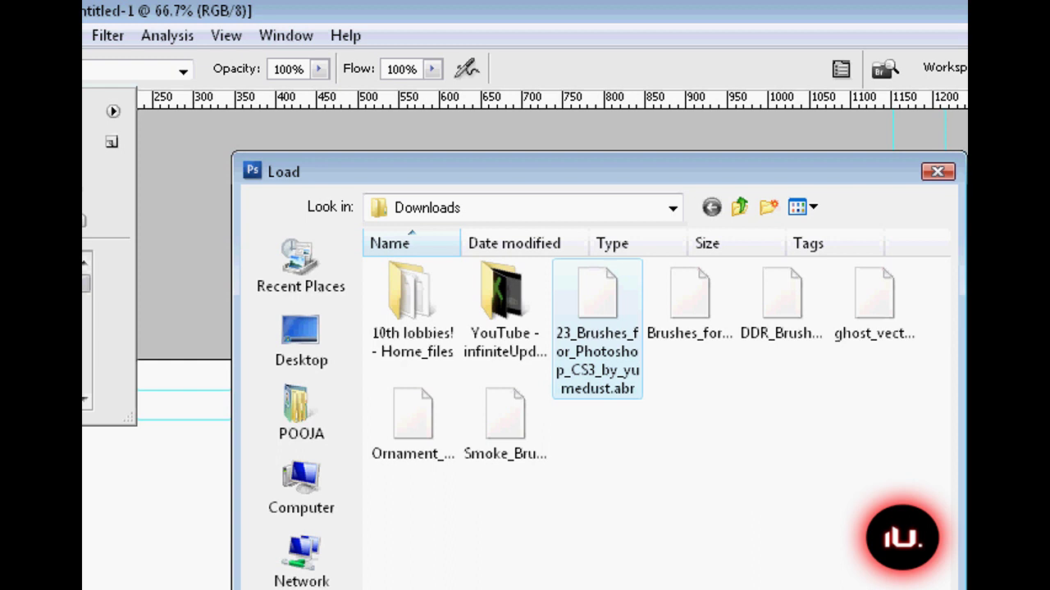
key(Return)
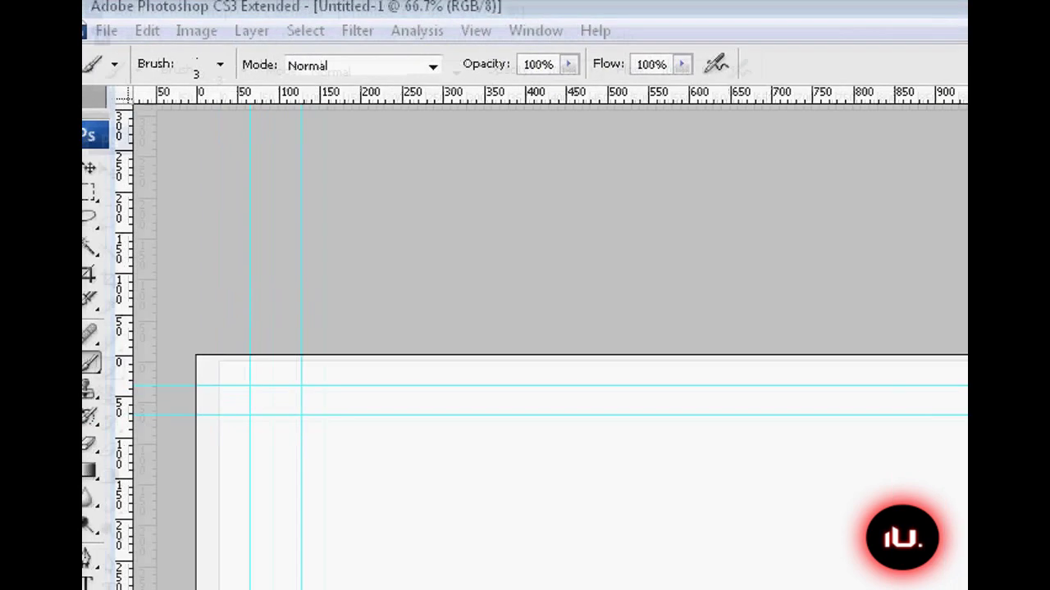
Step: Pick the 125 px leaf brush from the brush preset picker
click(244, 70)
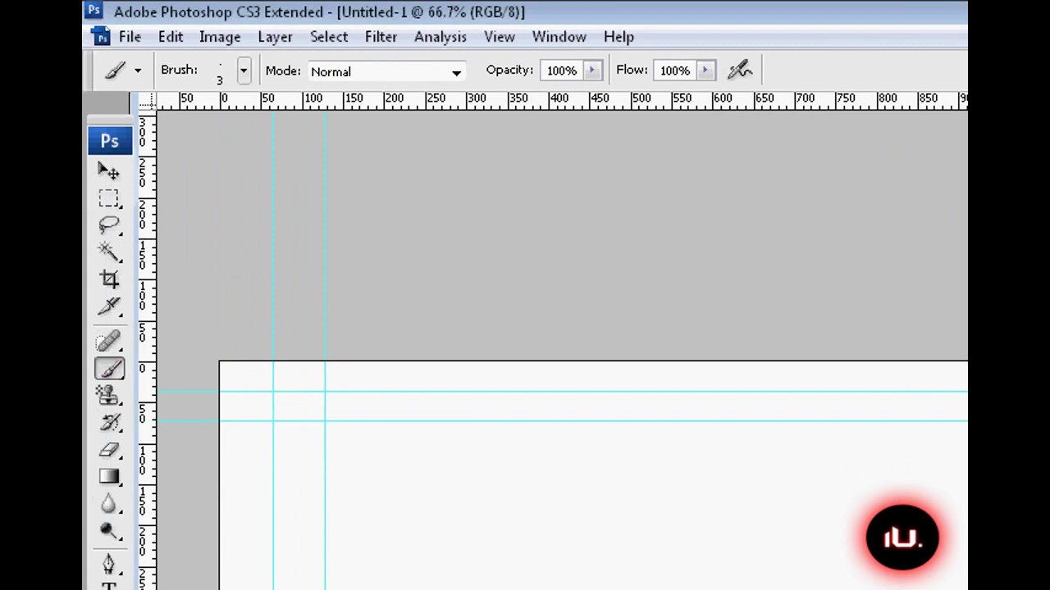
scroll(237, 333, down, 15)
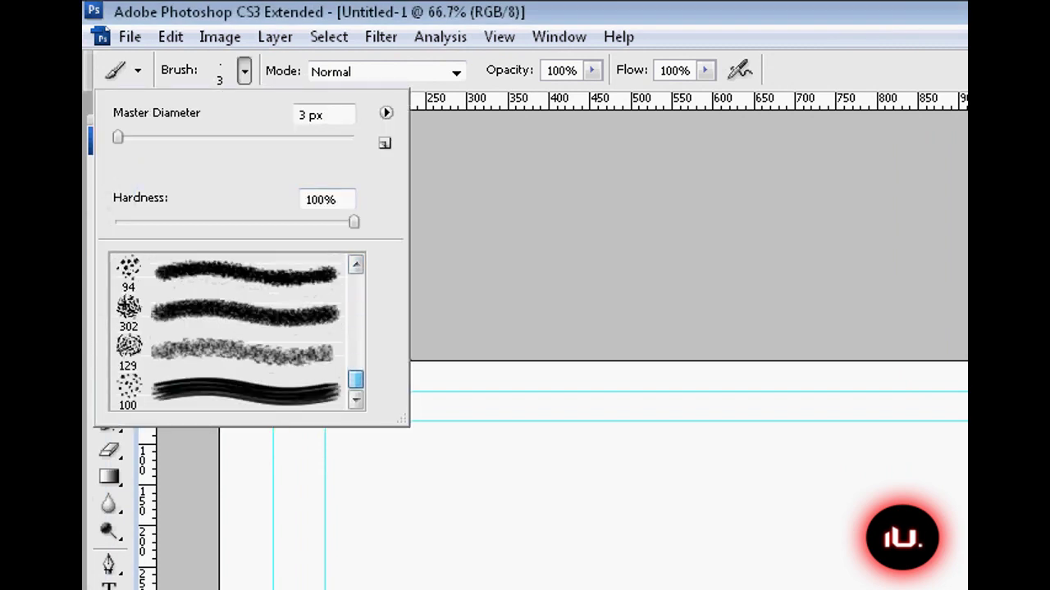
scroll(237, 332, up, 5)
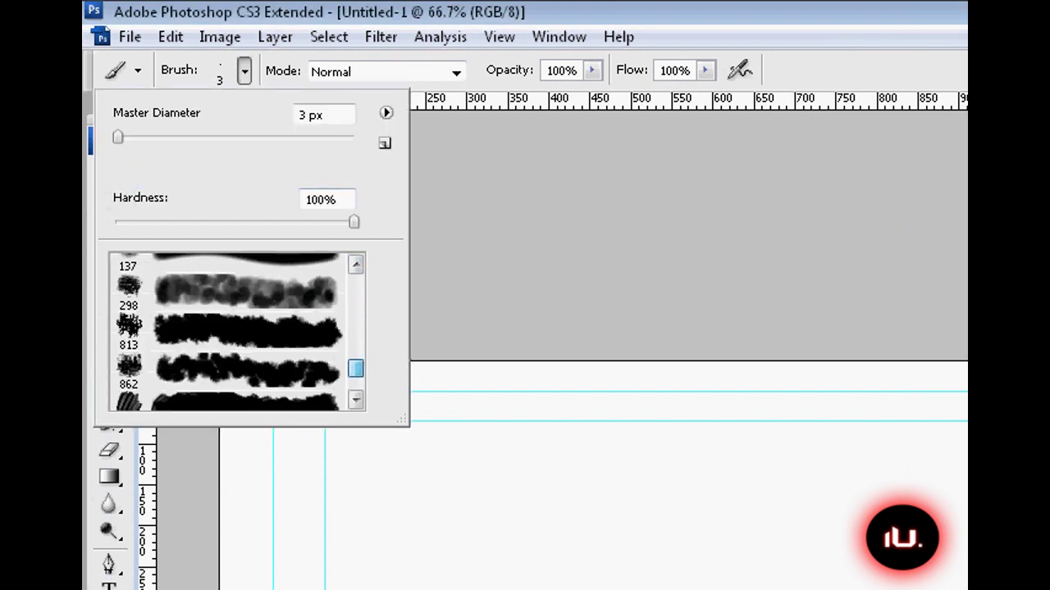
scroll(237, 332, down, 2)
click(238, 358)
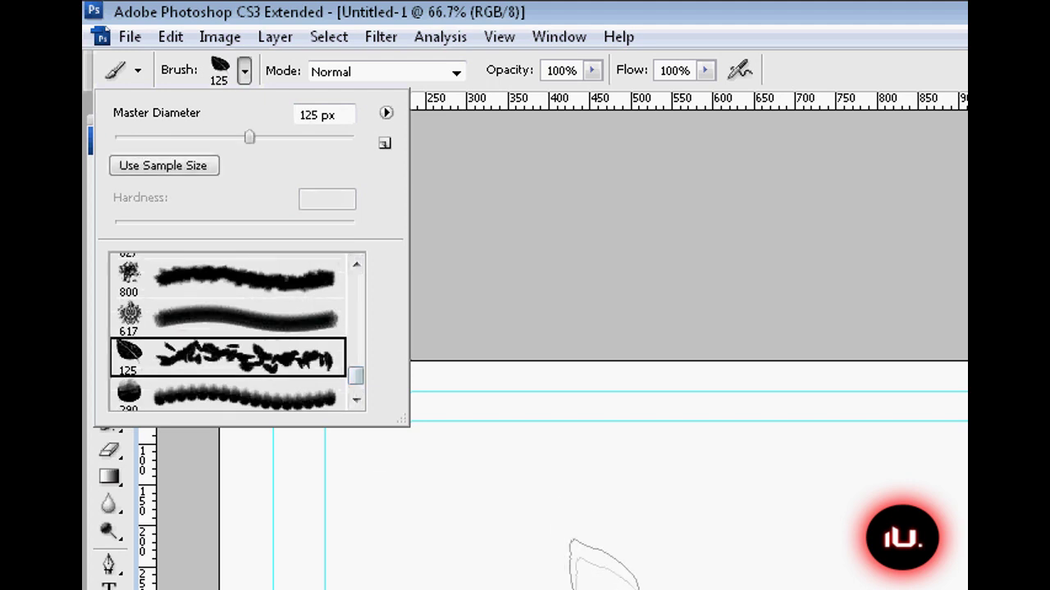
Step: Paint two sweeping strokes of black leaves across the canvas
mouse_move(603, 566)
mouse_down()
mouse_move(713, 508)
mouse_move(861, 529)
mouse_up()
mouse_move(410, 525)
mouse_down()
mouse_move(511, 505)
mouse_move(510, 514)
mouse_move(432, 486)
mouse_move(419, 459)
mouse_move(401, 456)
mouse_move(372, 522)
mouse_move(649, 488)
mouse_move(713, 449)
mouse_move(934, 467)
mouse_move(942, 406)
mouse_up()
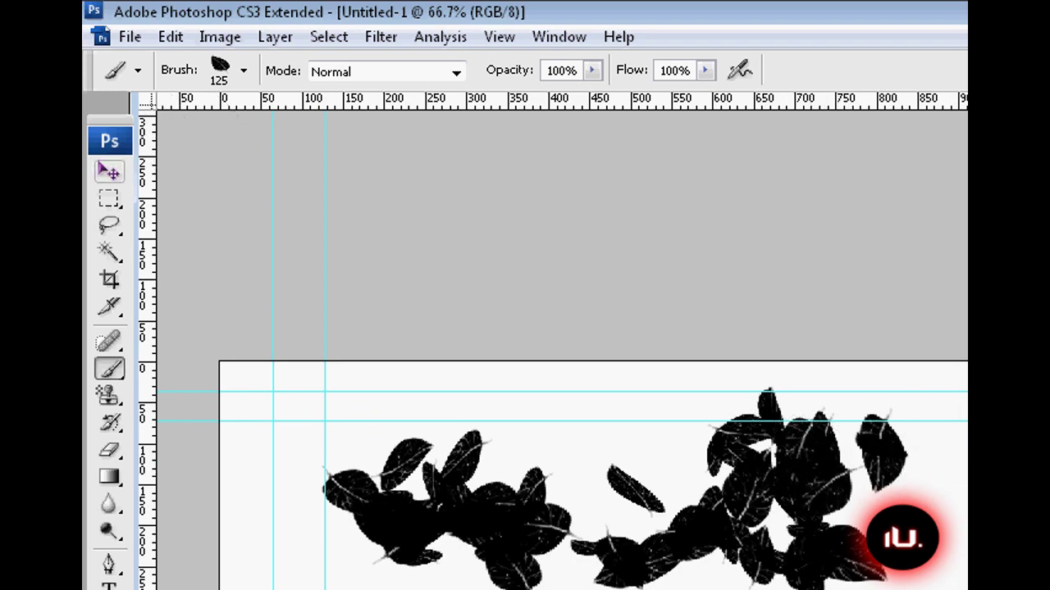
click(110, 171)
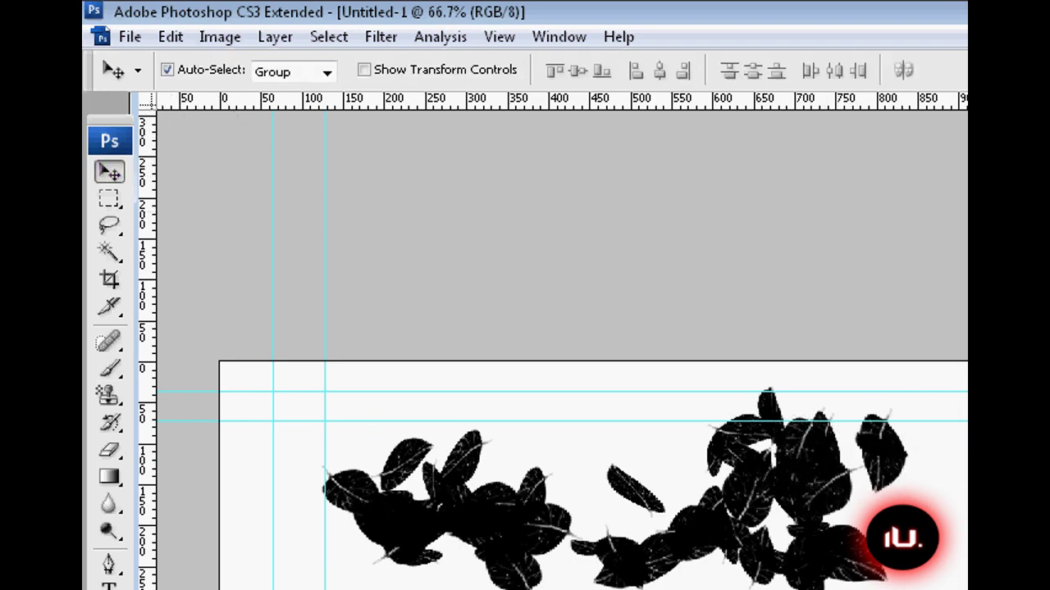